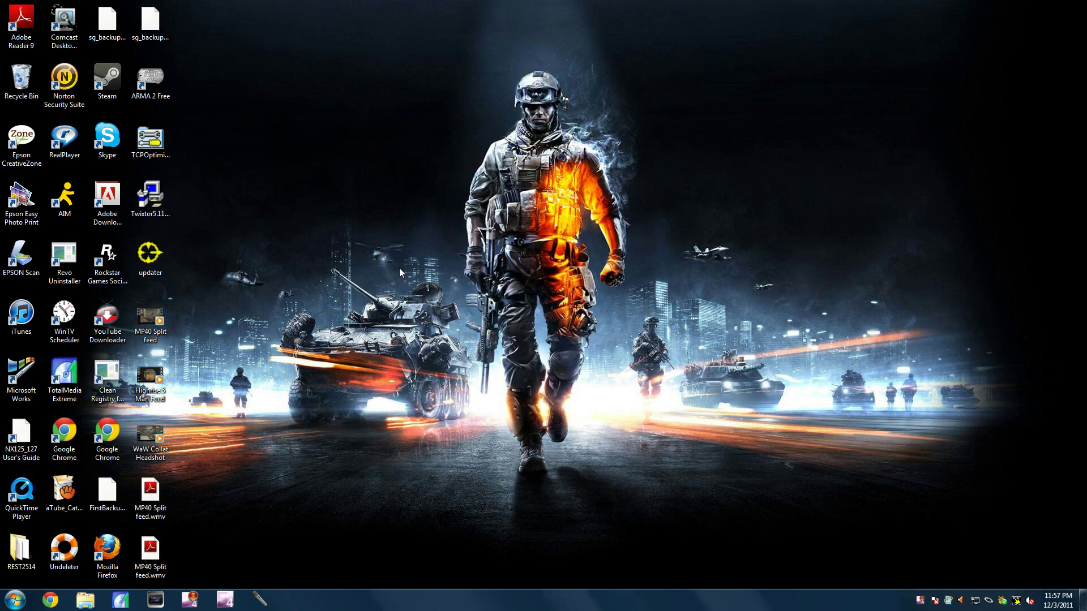
Launch the Twixtor 5 for OFX installer and accept the licence agreement.
double_click(138, 215)
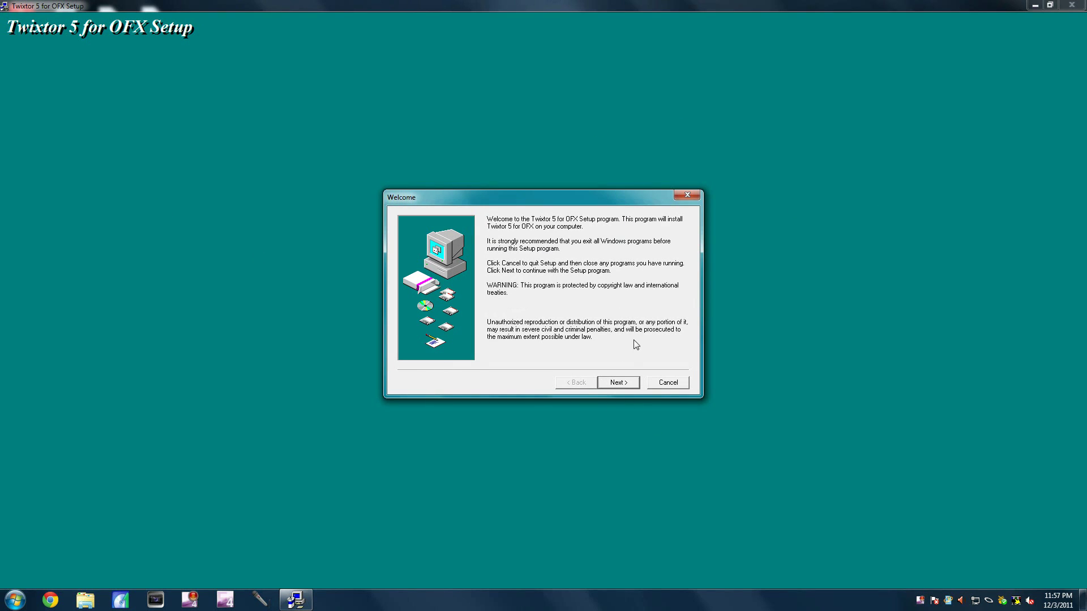
click(620, 385)
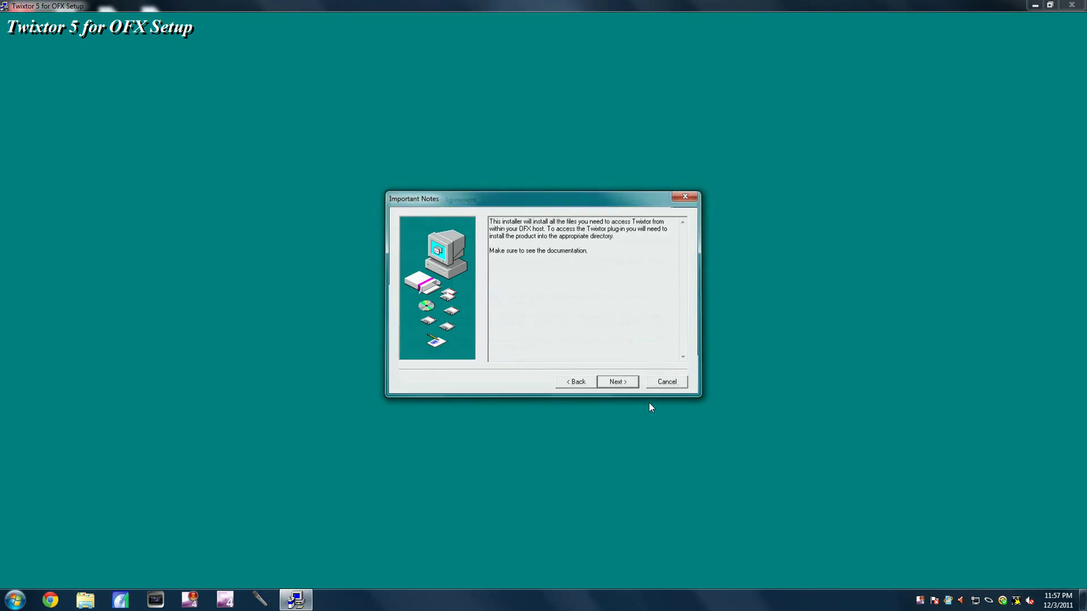
click(622, 382)
click(621, 383)
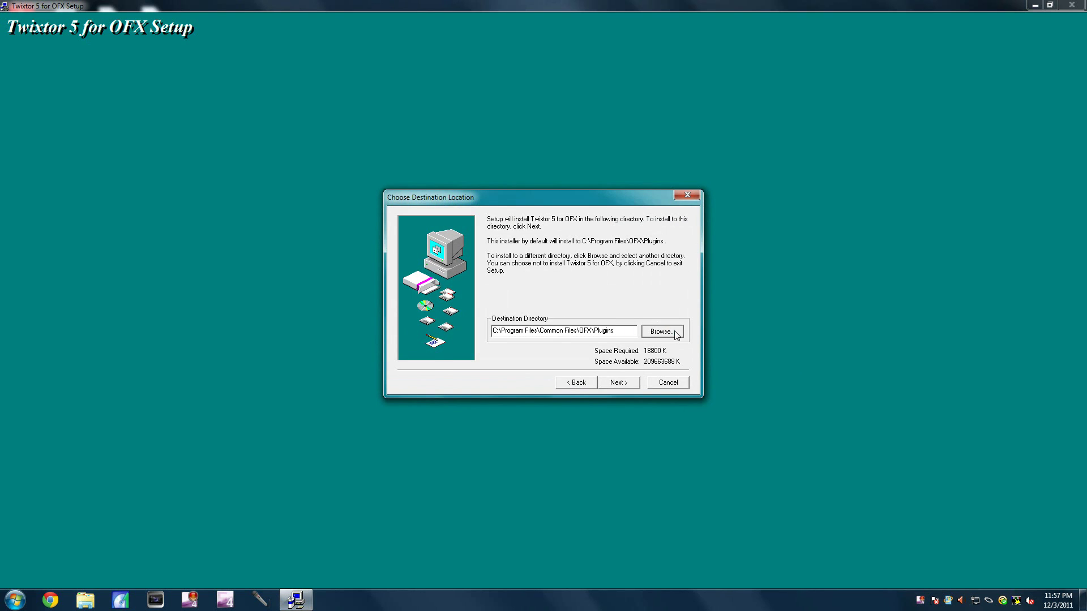
Browse for a new install folder and go to C:\Program Files (x86).
click(660, 331)
click(461, 289)
double_click(461, 289)
scroll(504, 311, down, 3)
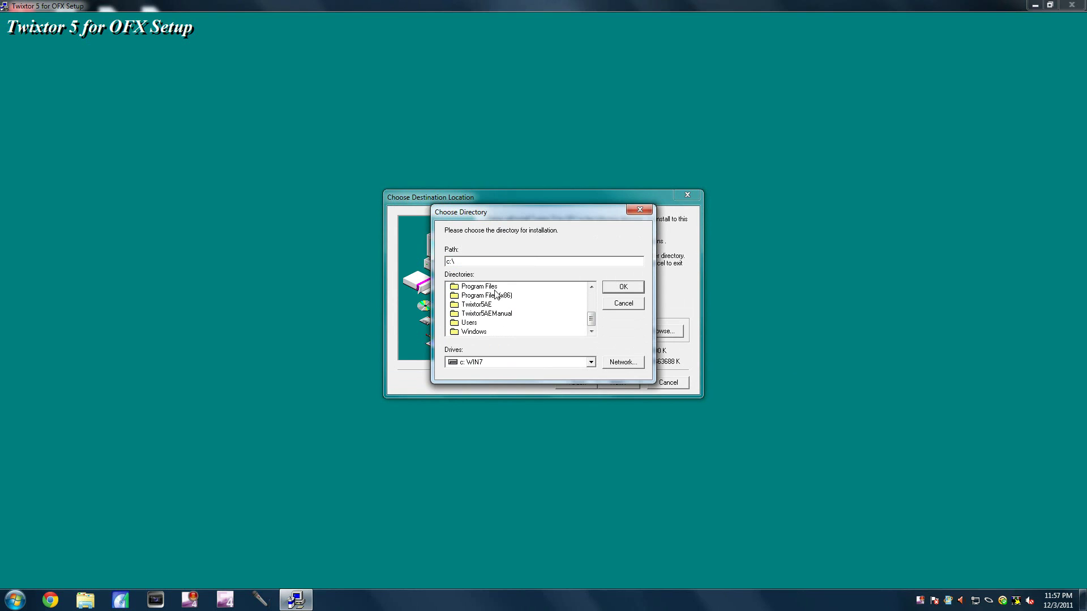
scroll(494, 296, up, 2)
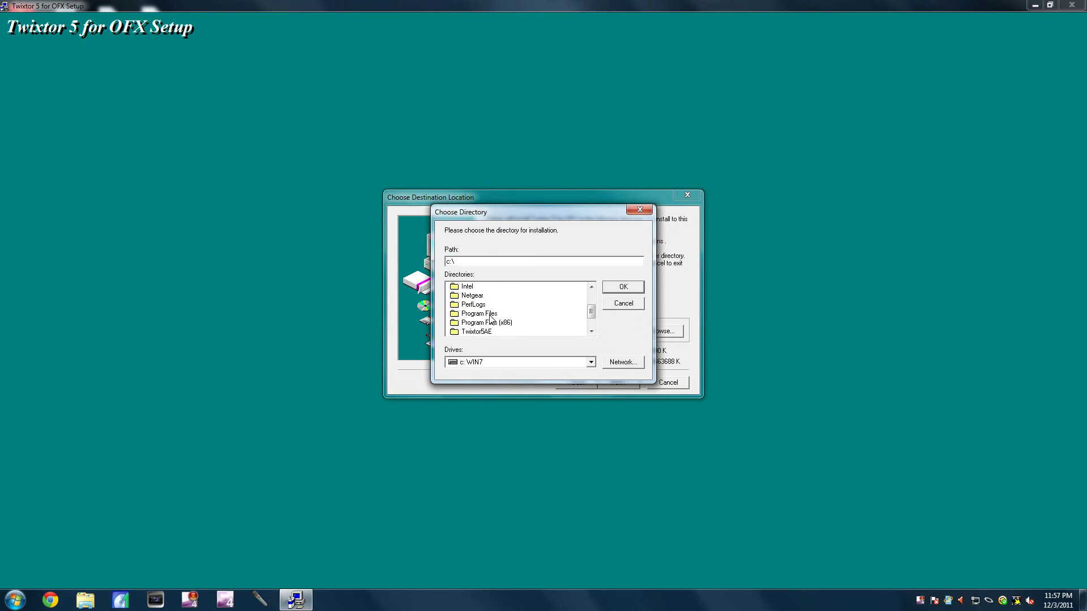
click(491, 314)
click(504, 323)
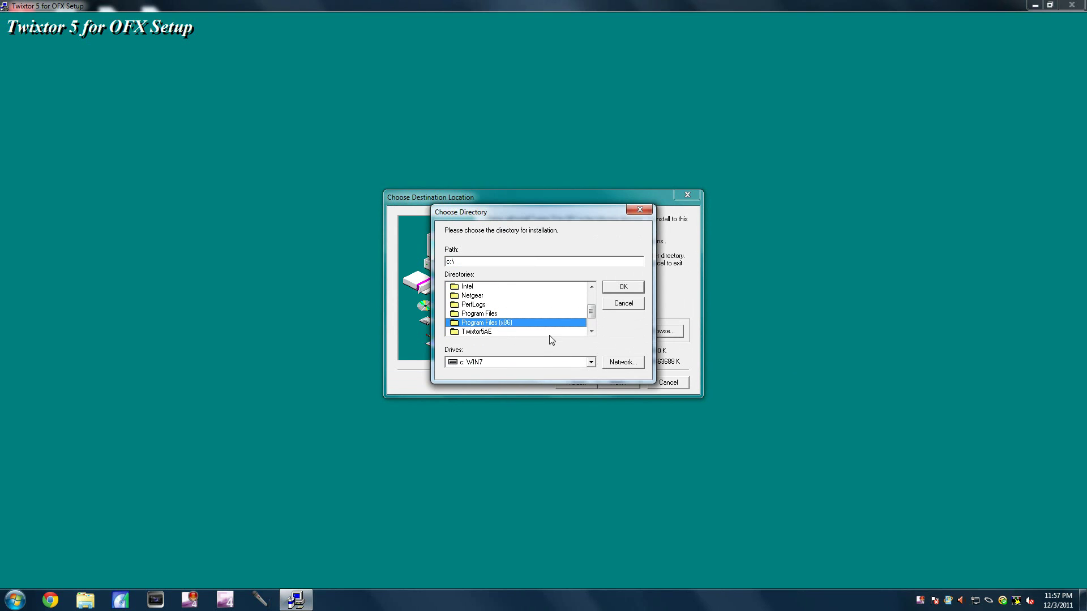
double_click(508, 324)
Choose Sony\Vegas Pro 10.0\OFX Video Plug-Ins as the install destination.
scroll(521, 333, down, 10)
double_click(473, 296)
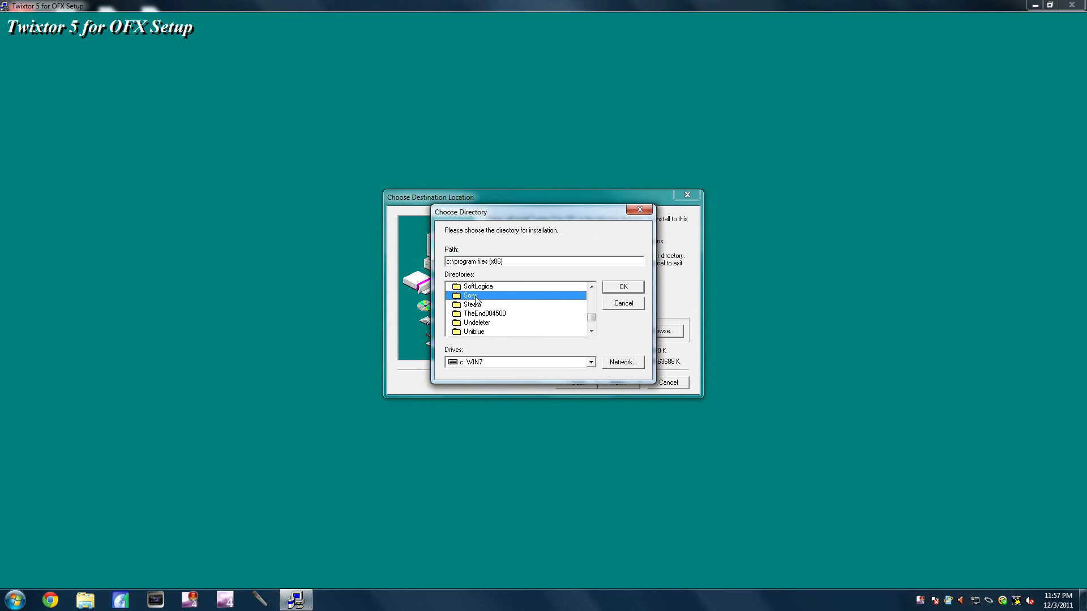
double_click(505, 323)
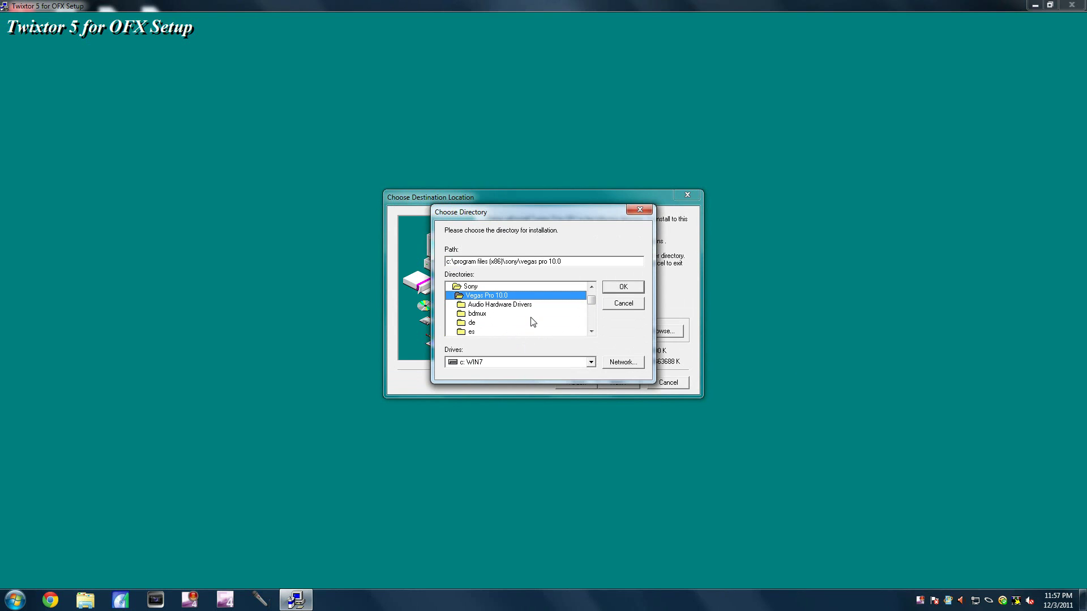
scroll(533, 322, down, 3)
scroll(529, 331, up, 1)
scroll(518, 320, down, 1)
click(508, 316)
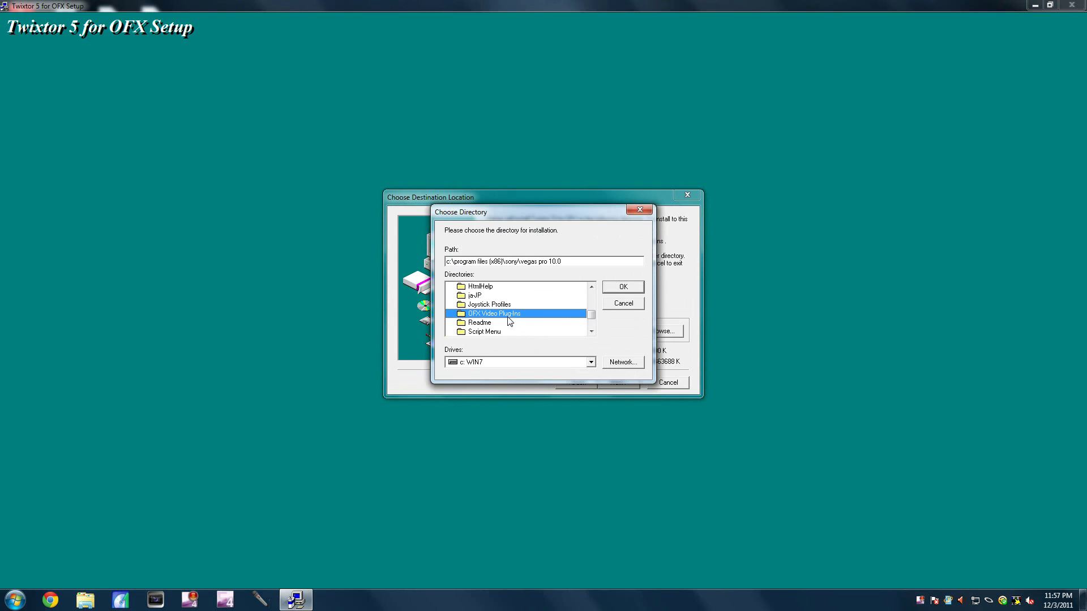
double_click(507, 316)
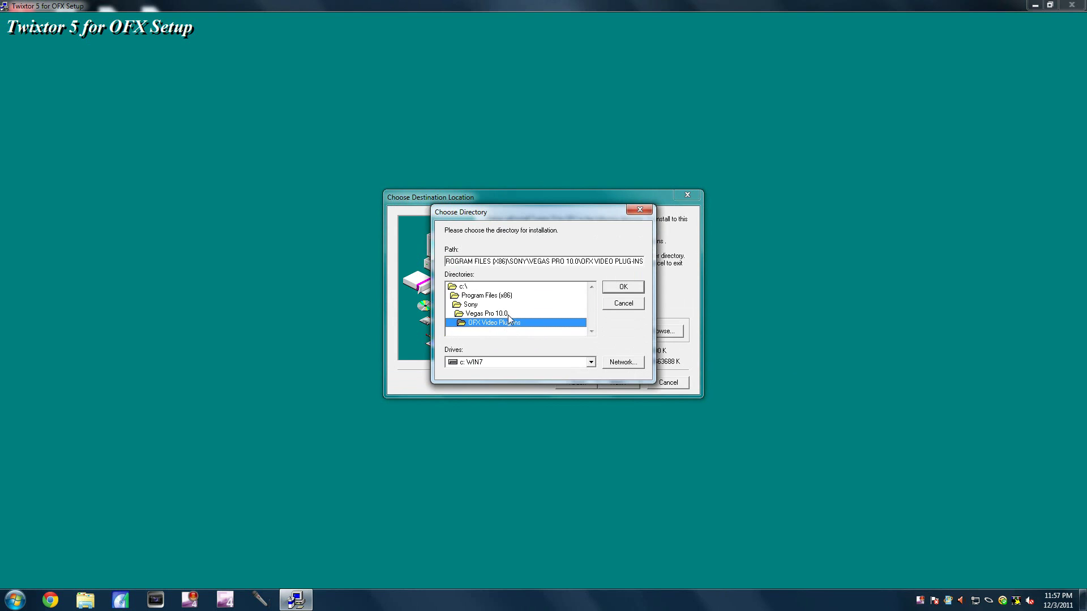
click(622, 287)
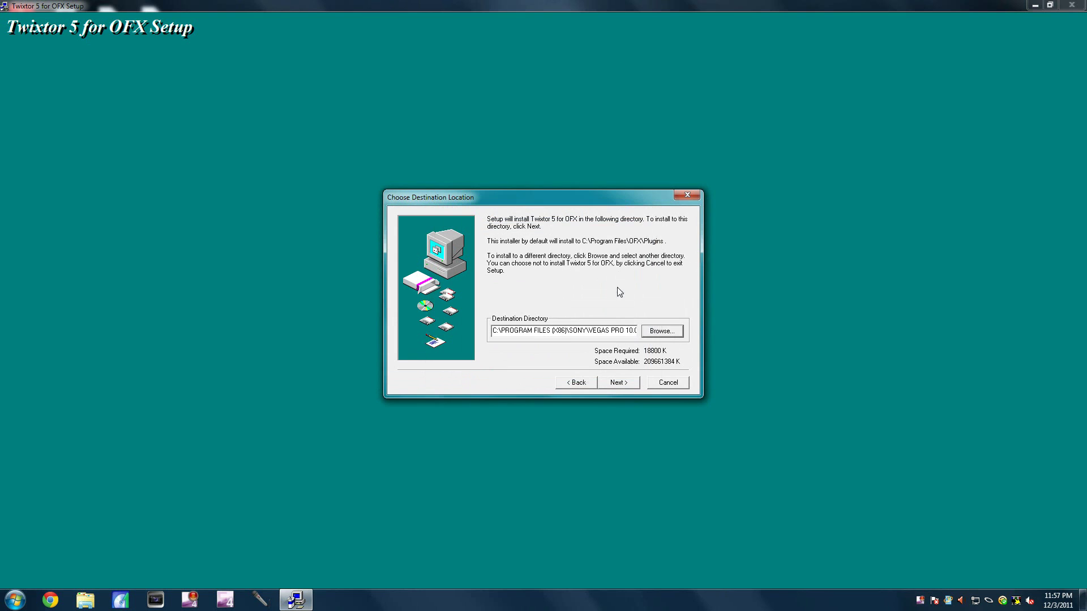
Install the Twixtor demo version with its PDF manual in the plug-in folder, then close setup.
click(615, 384)
click(615, 384)
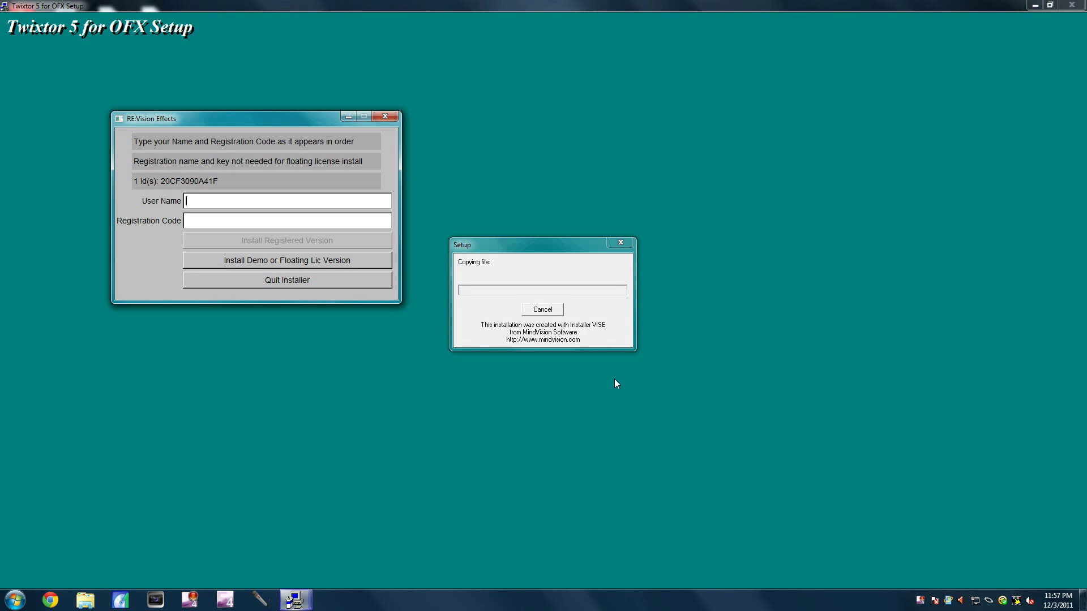
click(282, 261)
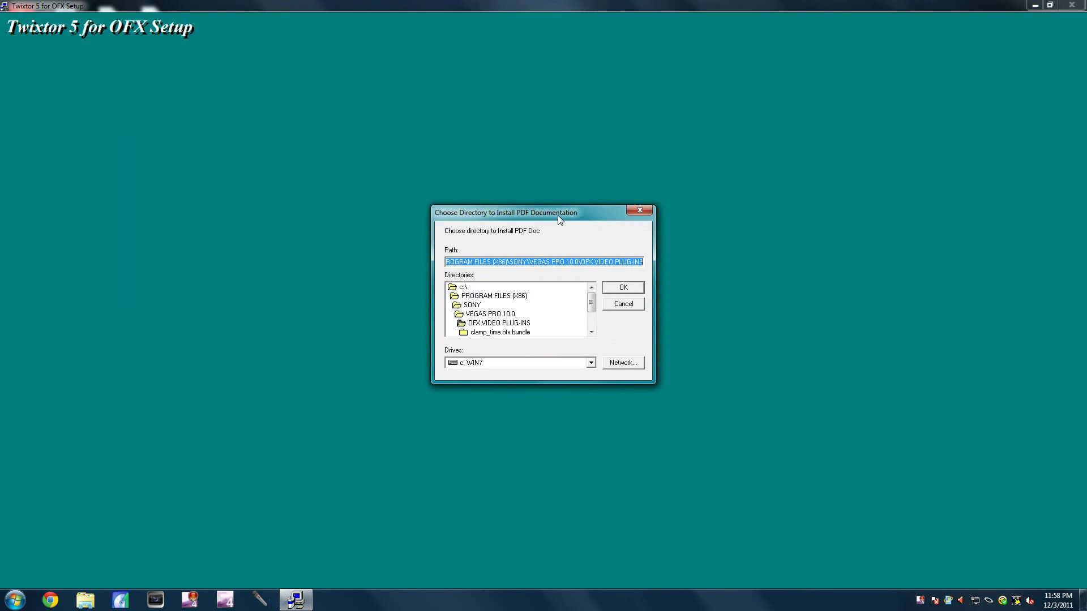
click(619, 289)
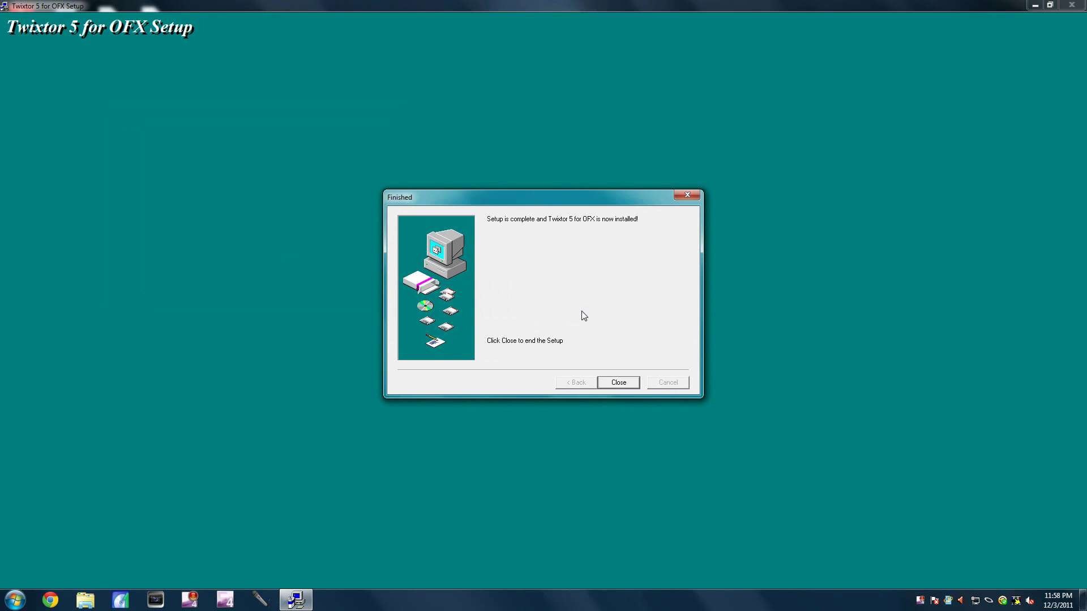
click(621, 385)
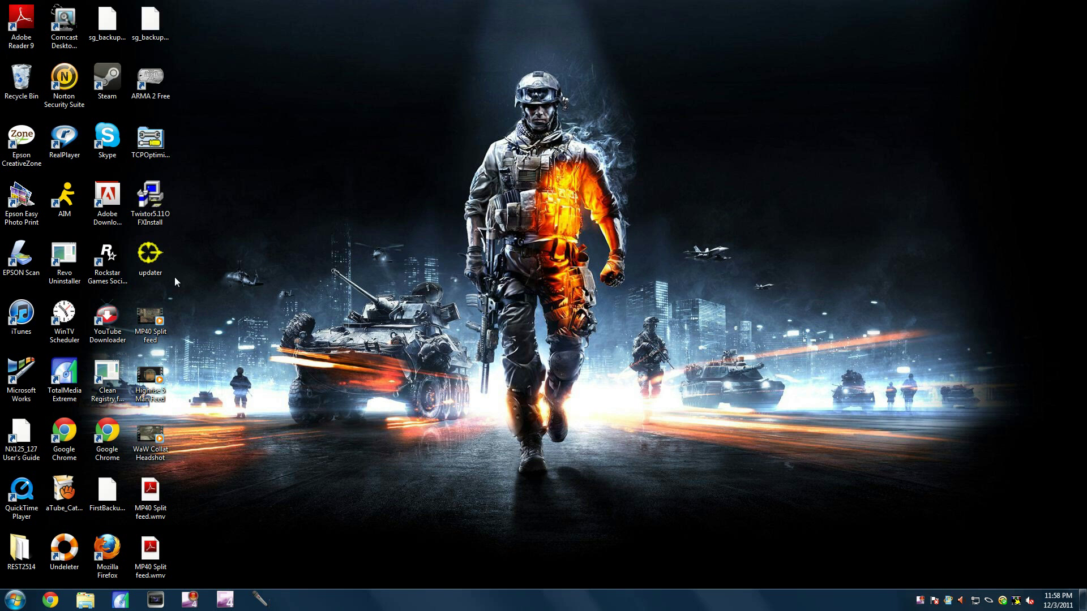
Launch the Twixtor 5.1.1 updater and browse its target folder to C:\Program Files (x86).
double_click(149, 256)
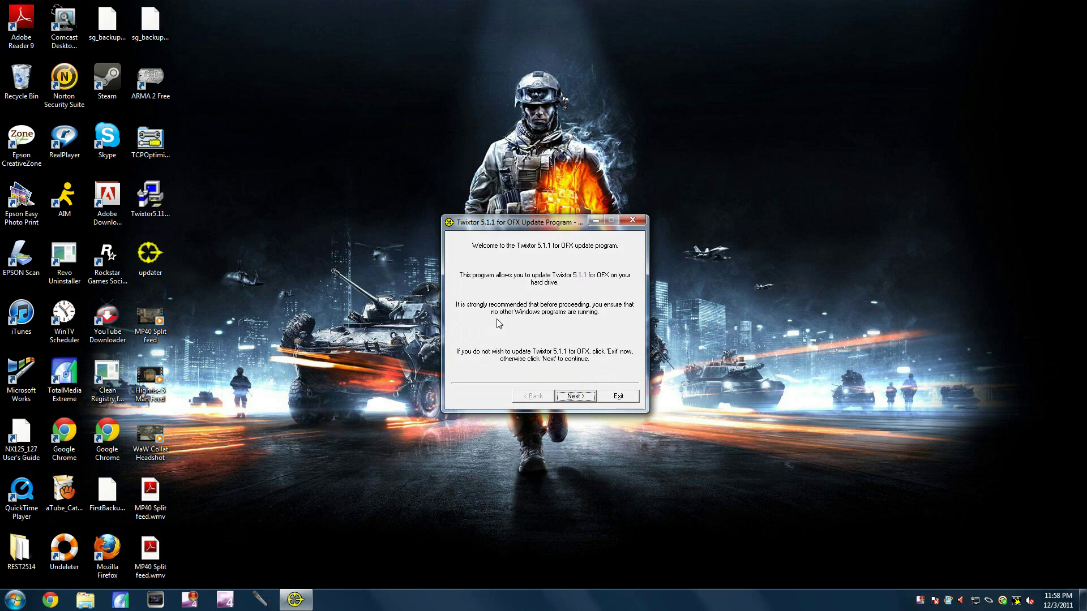
click(572, 400)
click(584, 396)
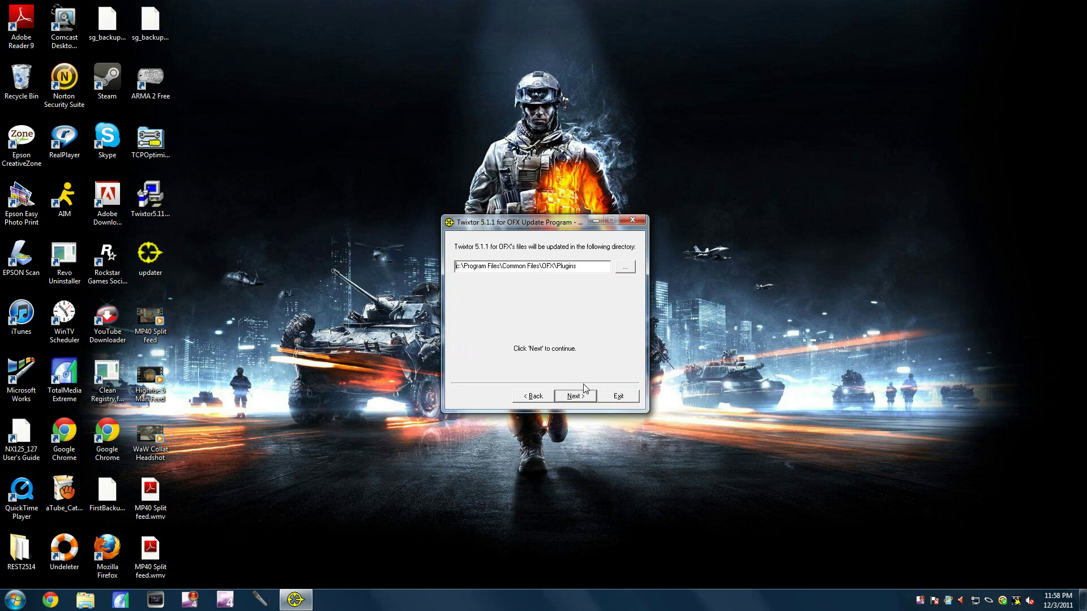
click(622, 271)
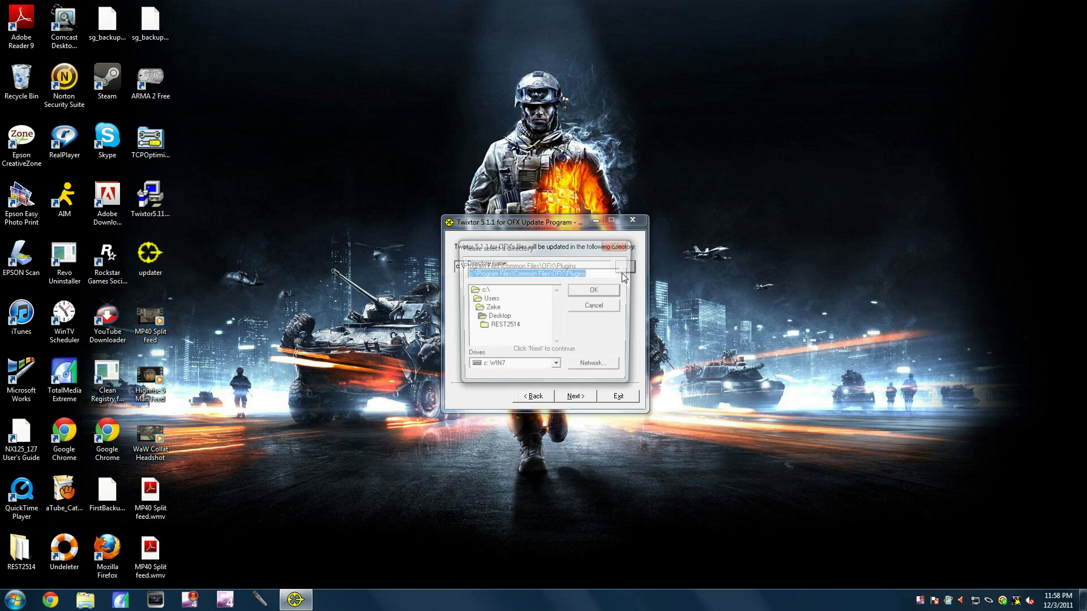
double_click(486, 290)
scroll(499, 324, down, 2)
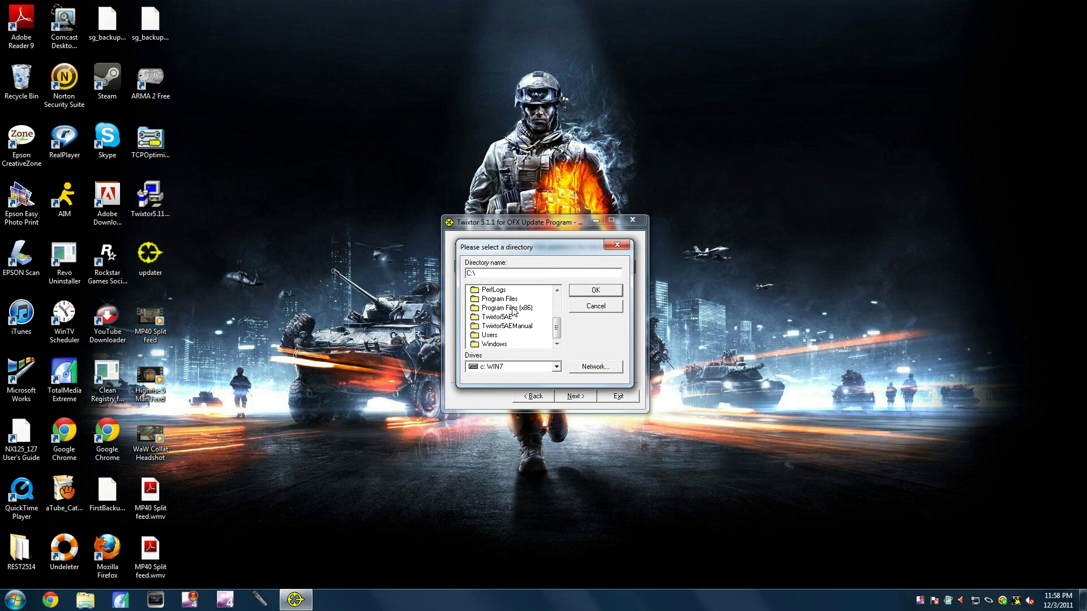
double_click(506, 307)
Set the update target to Sony\Vegas Pro 10.0\OFX Video Plug-Ins.
scroll(513, 315, down, 5)
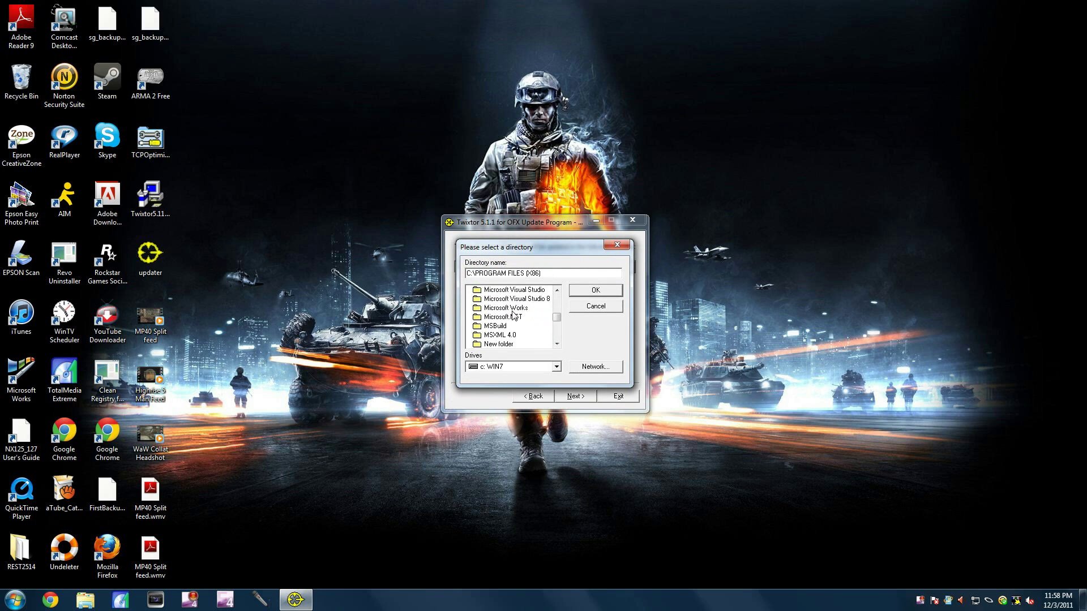
scroll(514, 314, down, 6)
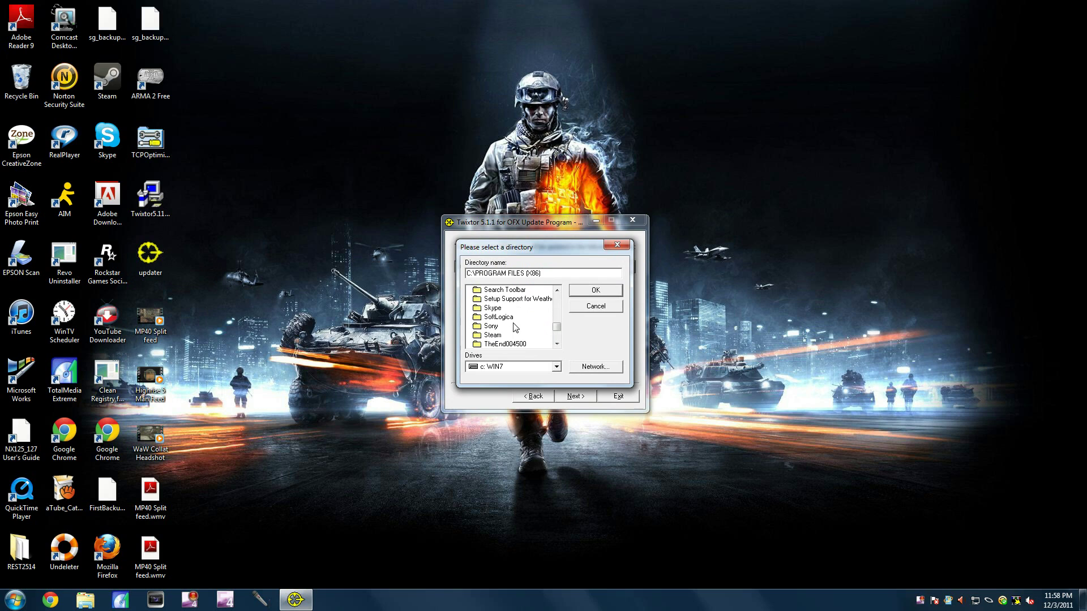
scroll(509, 322, down, 1)
scroll(501, 337, up, 1)
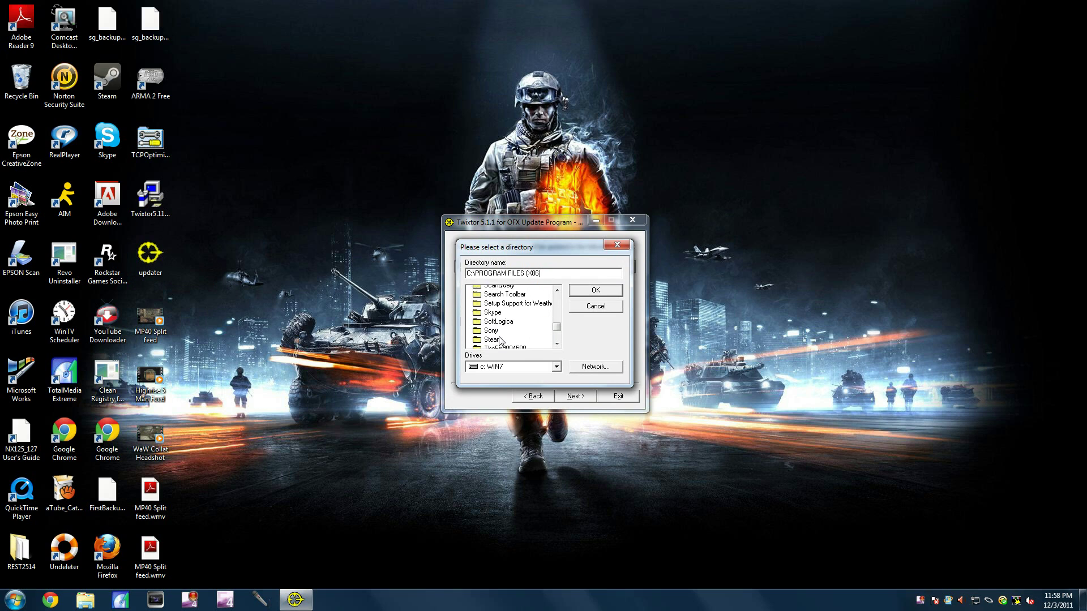
double_click(492, 323)
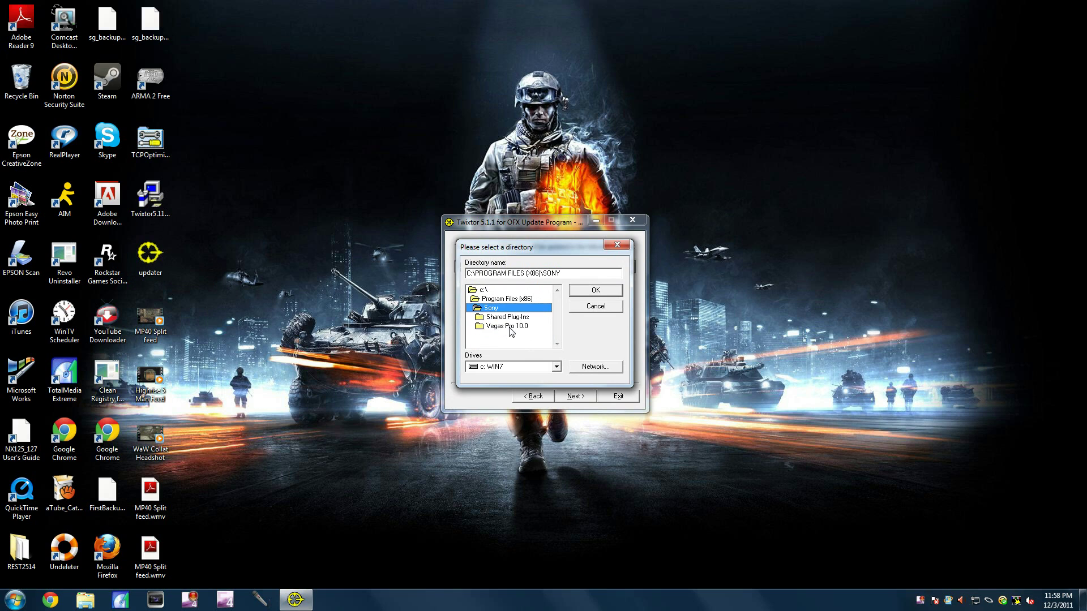
double_click(511, 331)
scroll(510, 331, down, 4)
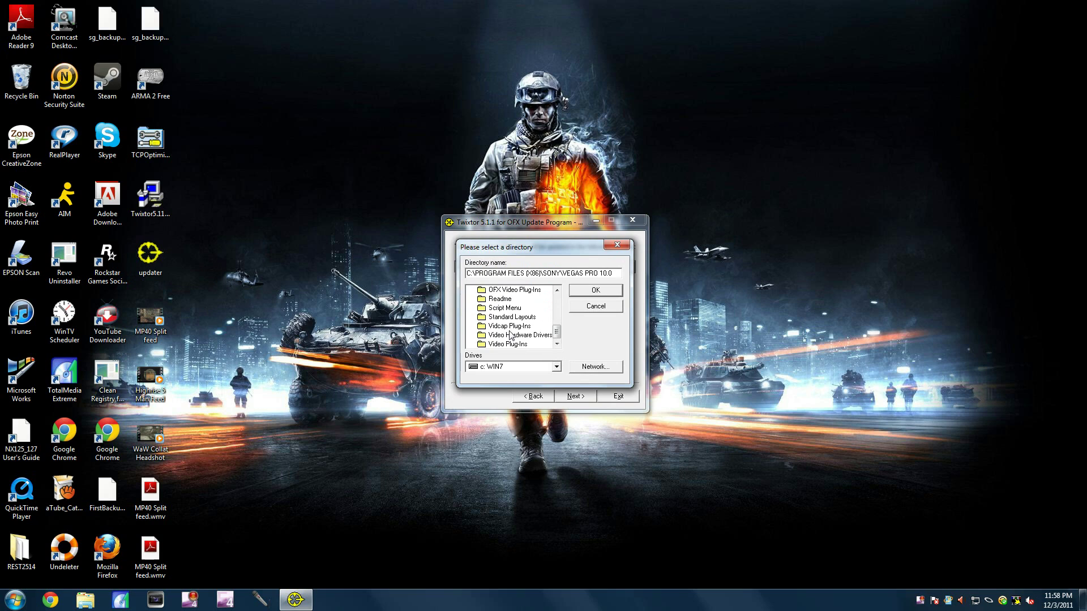
double_click(506, 291)
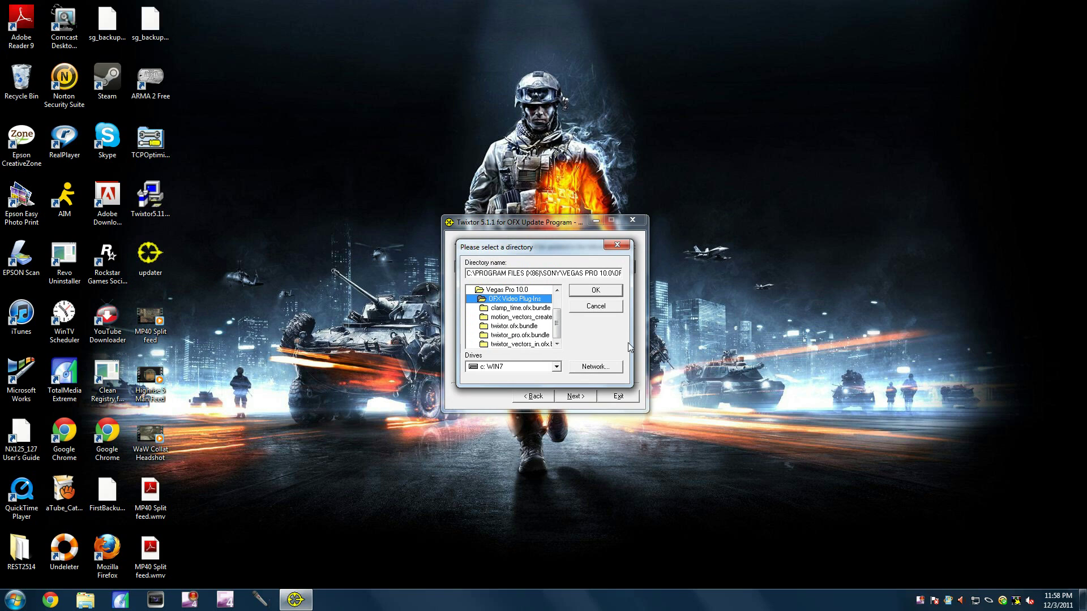
click(605, 291)
Run the Twixtor update, exit the updater, and launch Vegas Pro 10.0.
click(575, 396)
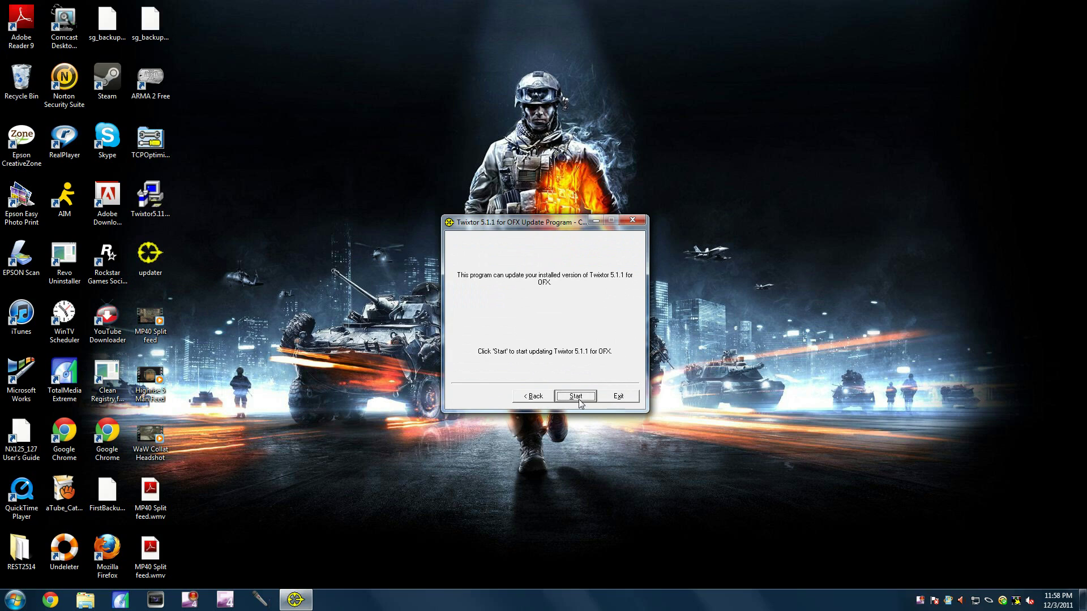
click(577, 396)
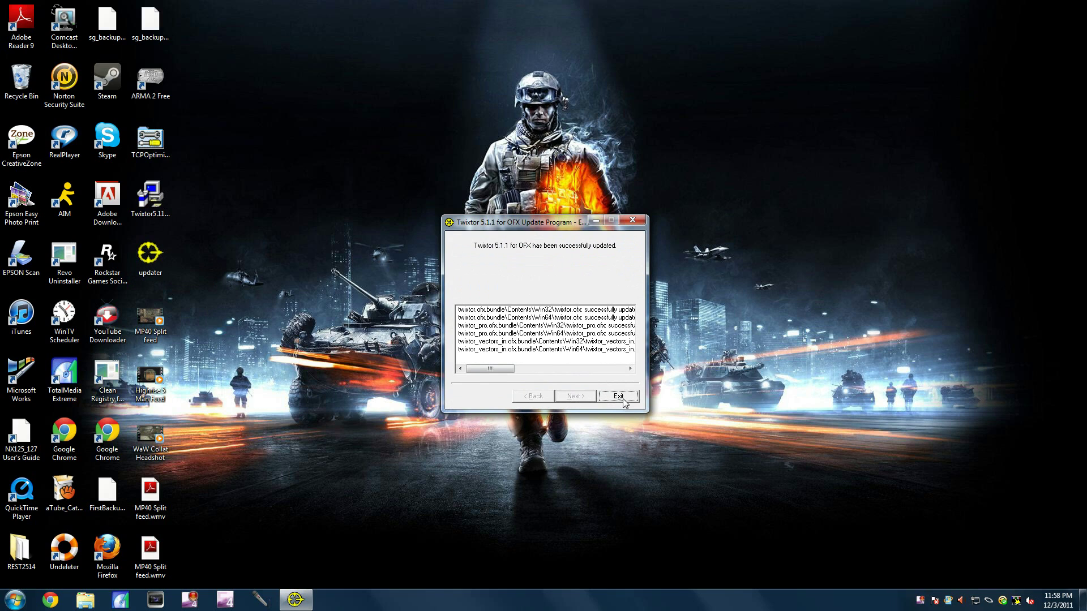
click(618, 396)
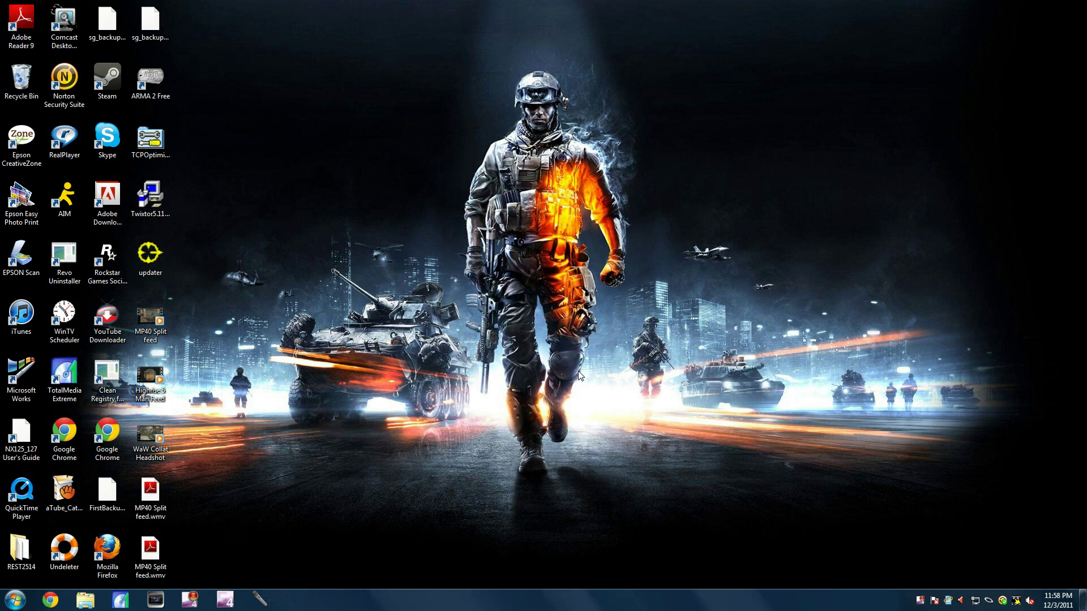
click(156, 602)
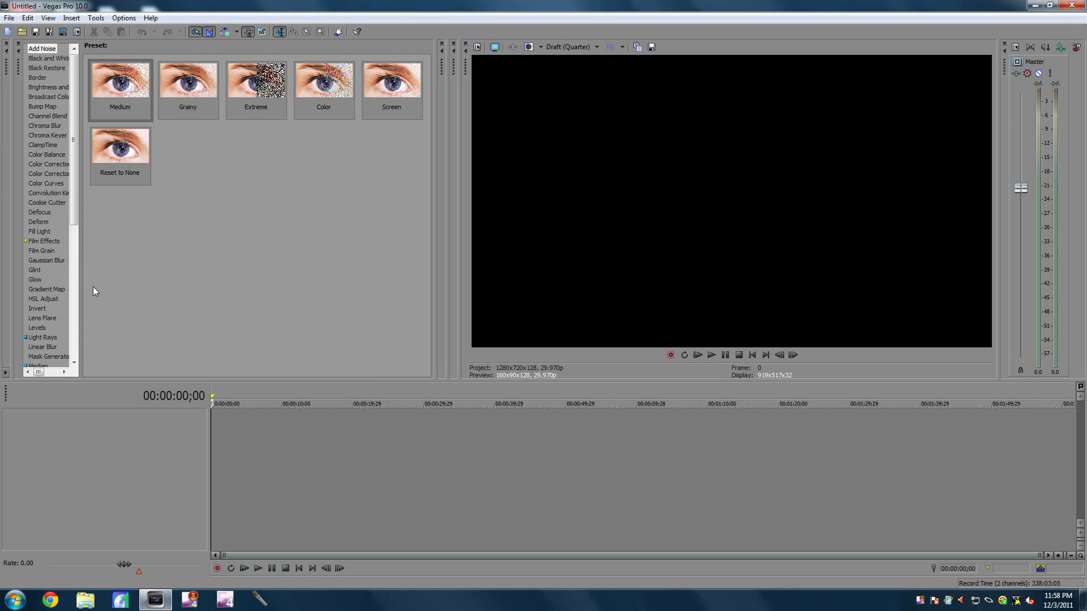
Scroll the Video FX list to the Twixtor effects and show the TwixtorPRO presets.
drag(76, 205, 80, 342)
click(42, 304)
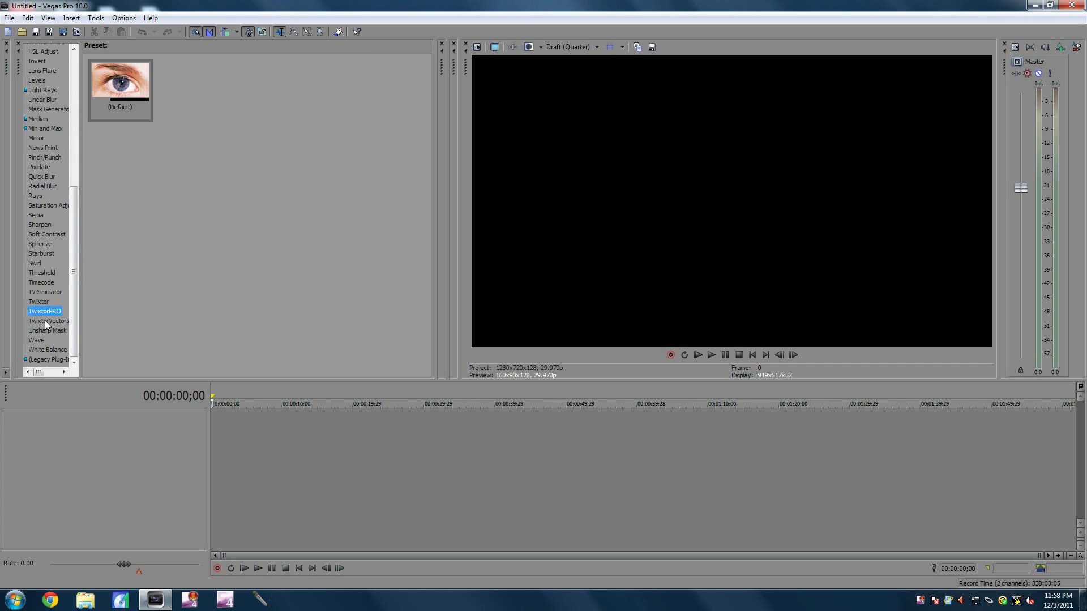
click(39, 303)
click(40, 312)
click(22, 32)
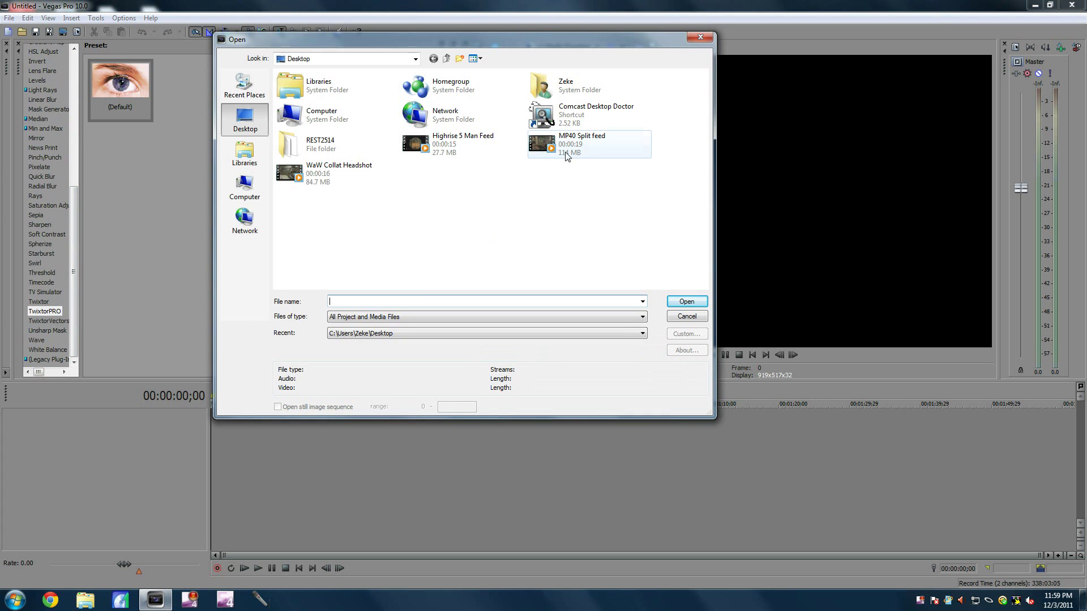
Import the Highrise 5 Man Feed clip, dismiss the proxy notice, and preview it.
double_click(464, 153)
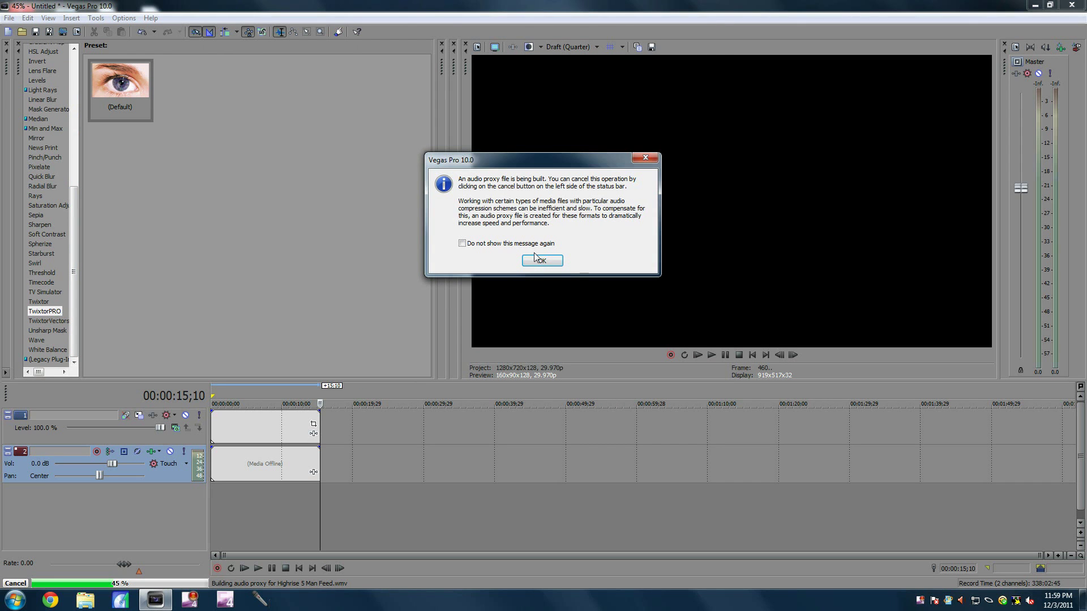
click(539, 261)
click(258, 428)
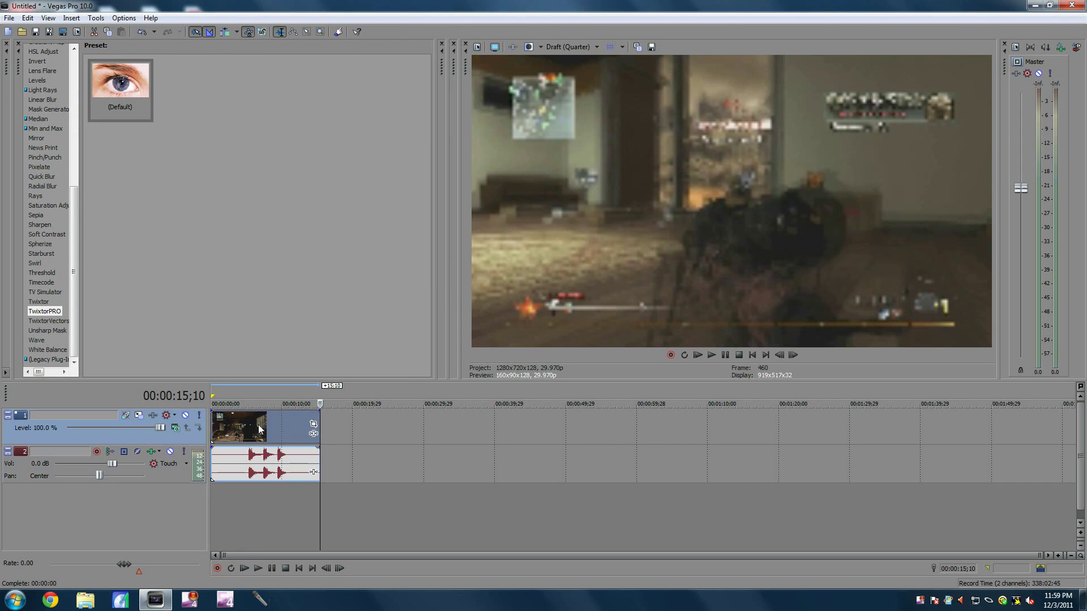
click(227, 428)
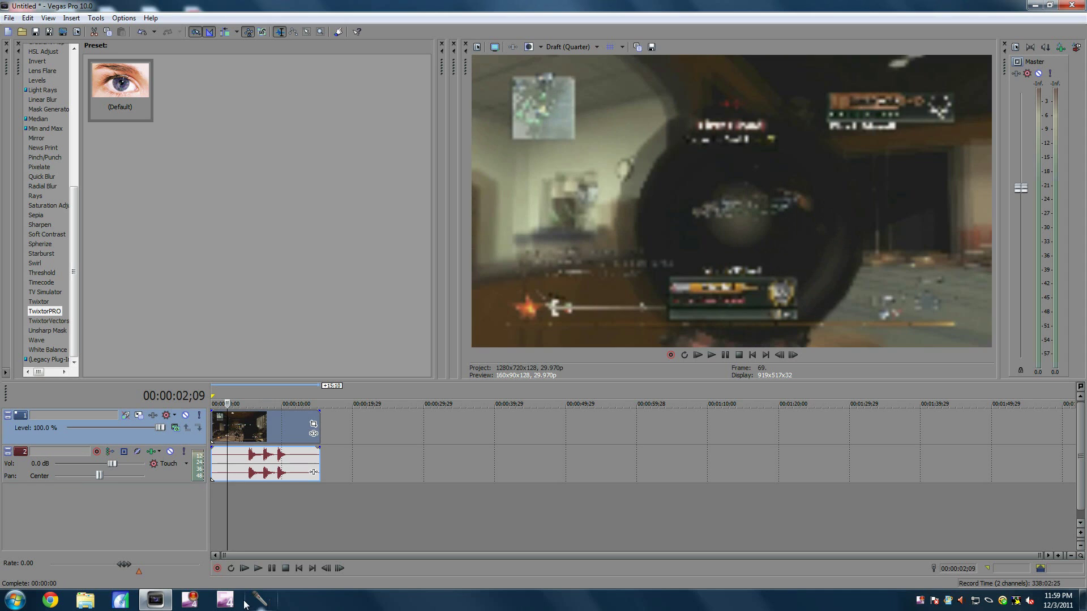
click(247, 570)
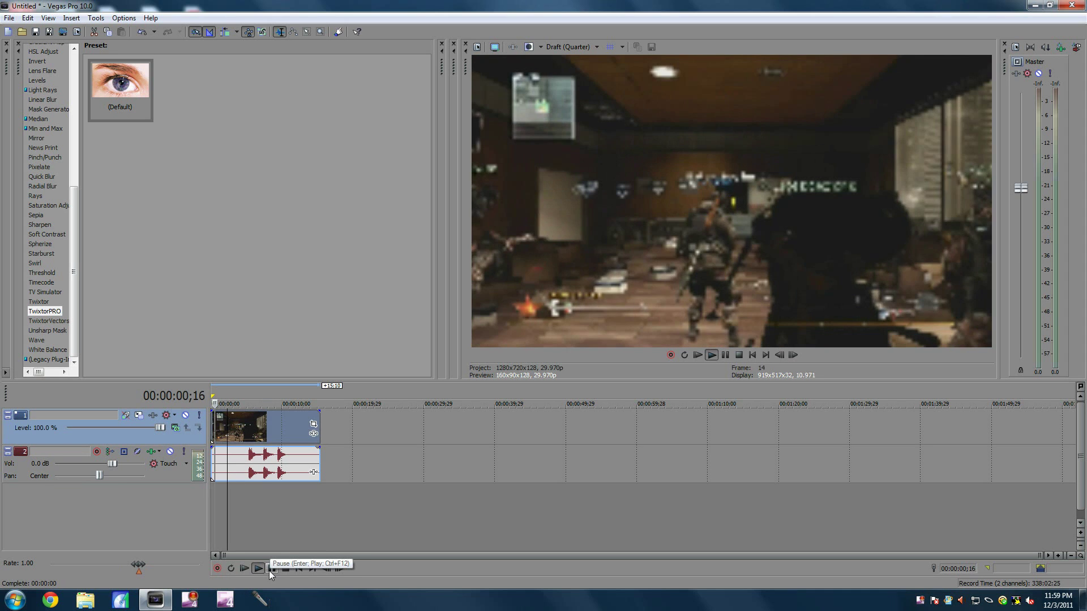
click(270, 569)
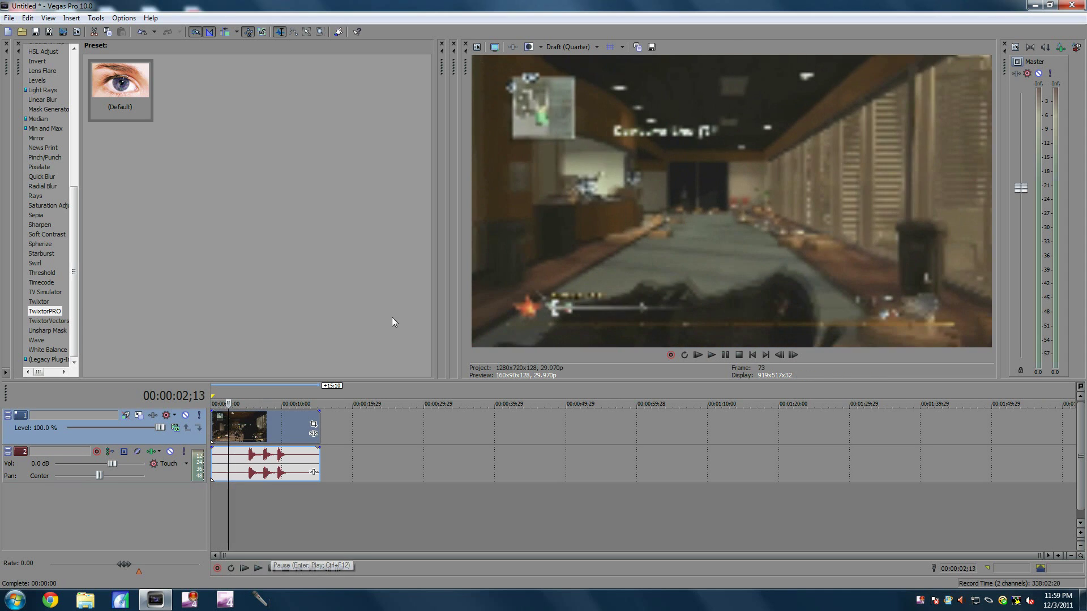
Split the clip at 00:00:10;20 and drop the TwixtorPRO default preset on the right part.
click(287, 430)
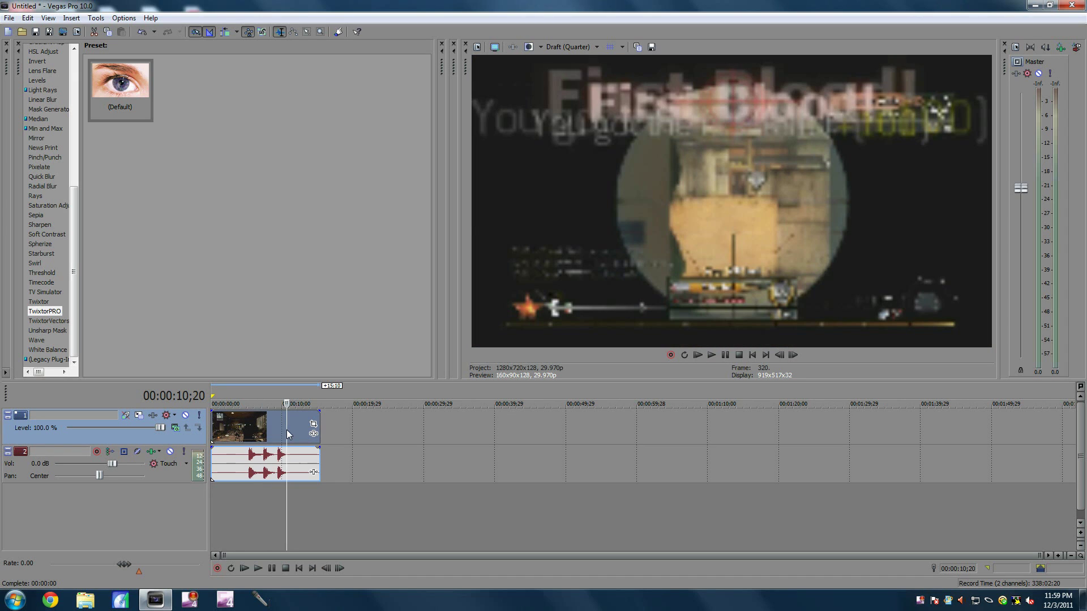
key(s)
click(307, 441)
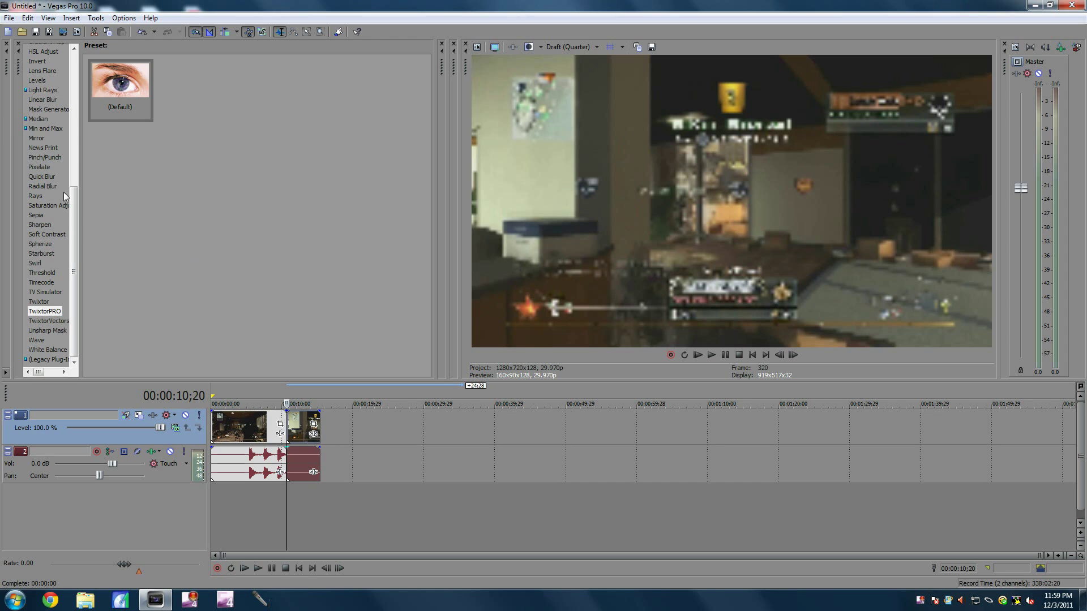
drag(118, 102, 310, 424)
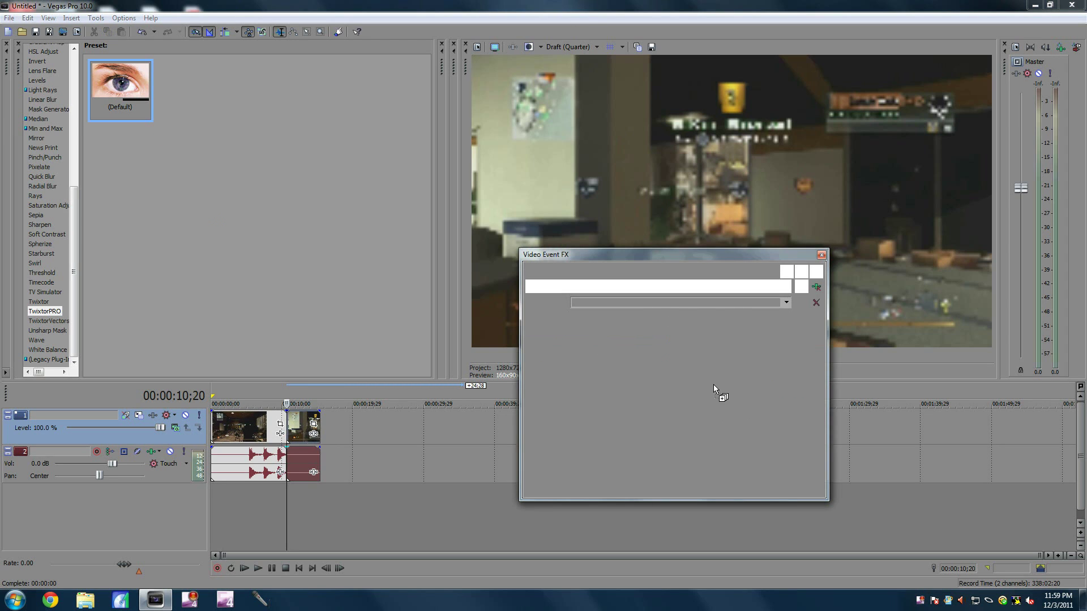
Set TwixtorPRO's Speed % to 5.
click(651, 401)
key(BackSpace)
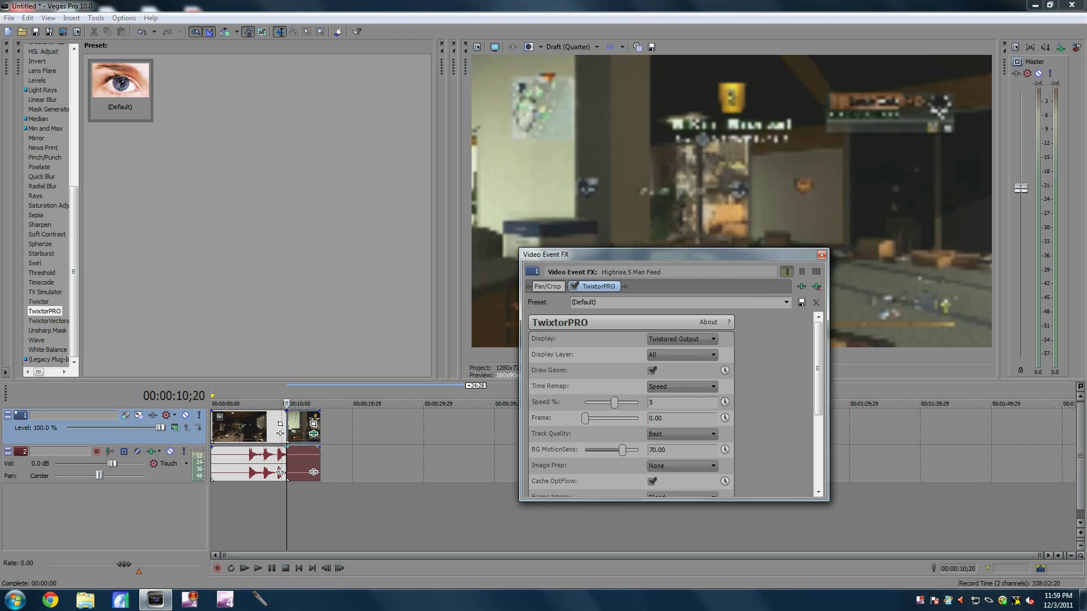
text(.0)
drag(819, 404, 817, 452)
Turn on Smart Blend, check the Foreground Layer Controls, and close the effect settings.
click(651, 436)
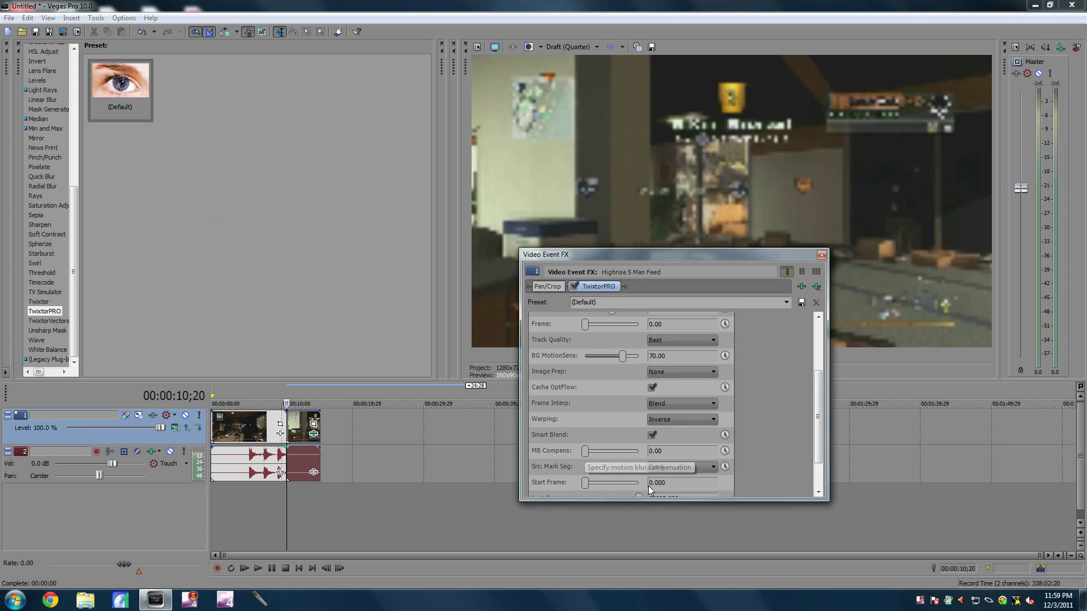
scroll(651, 478, down, 1)
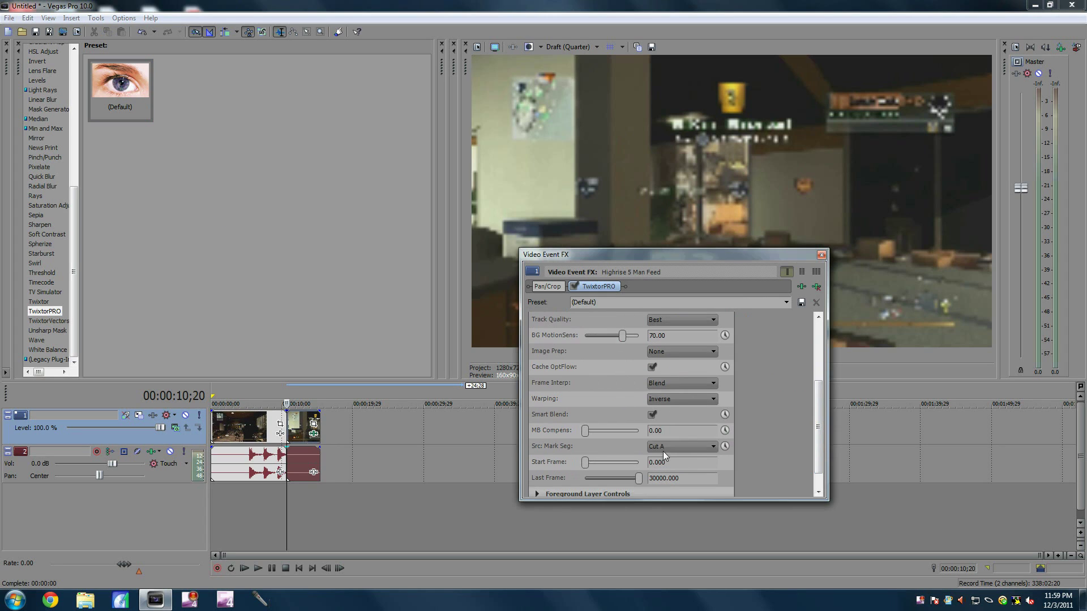
scroll(811, 403, down, 1)
click(542, 470)
scroll(538, 469, down, 3)
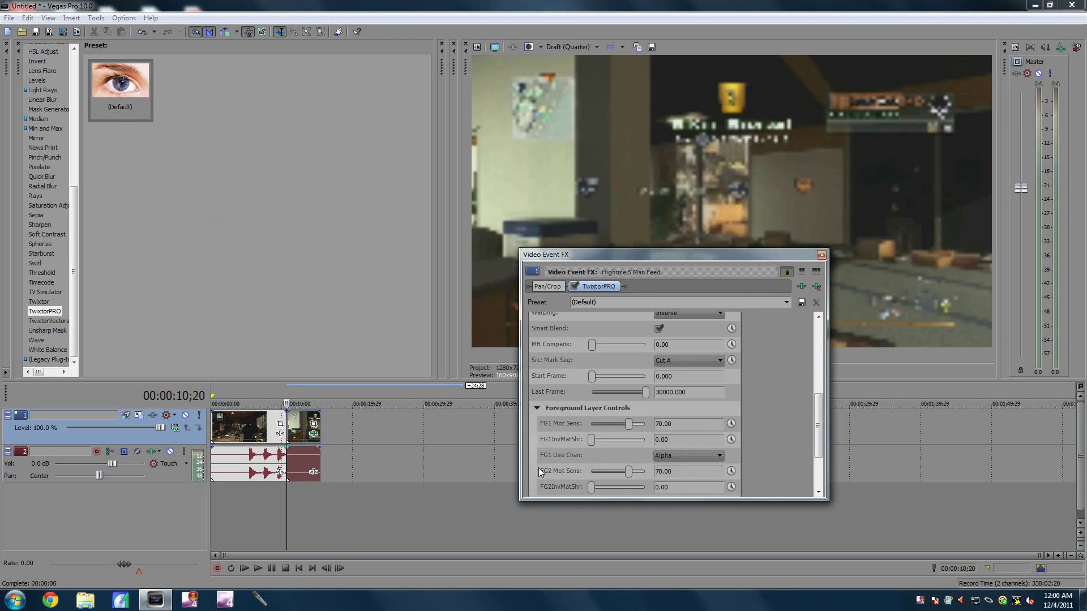
click(538, 409)
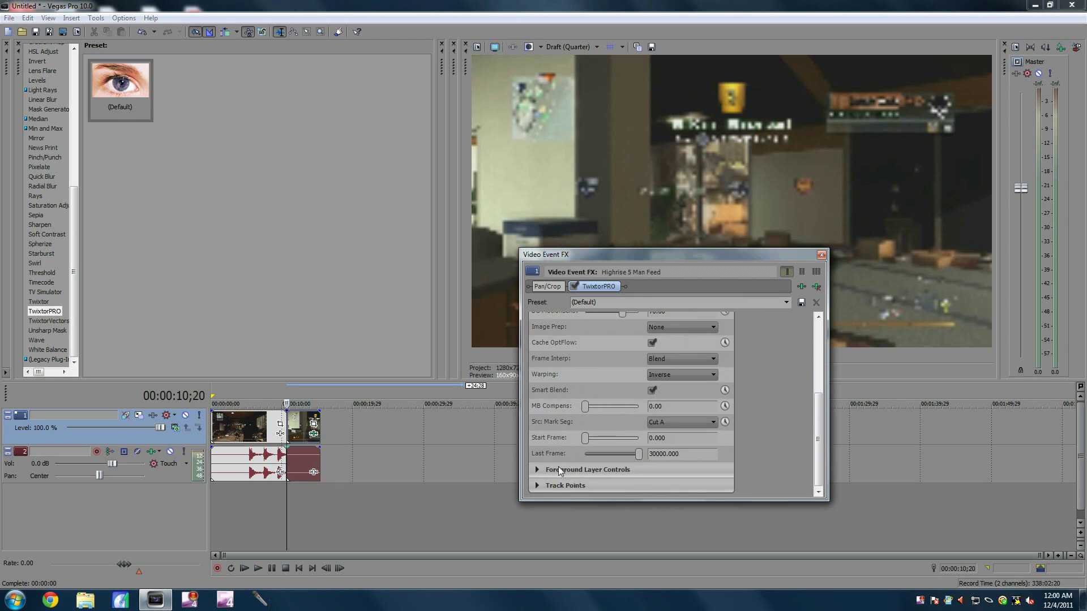
scroll(678, 415, up, 1)
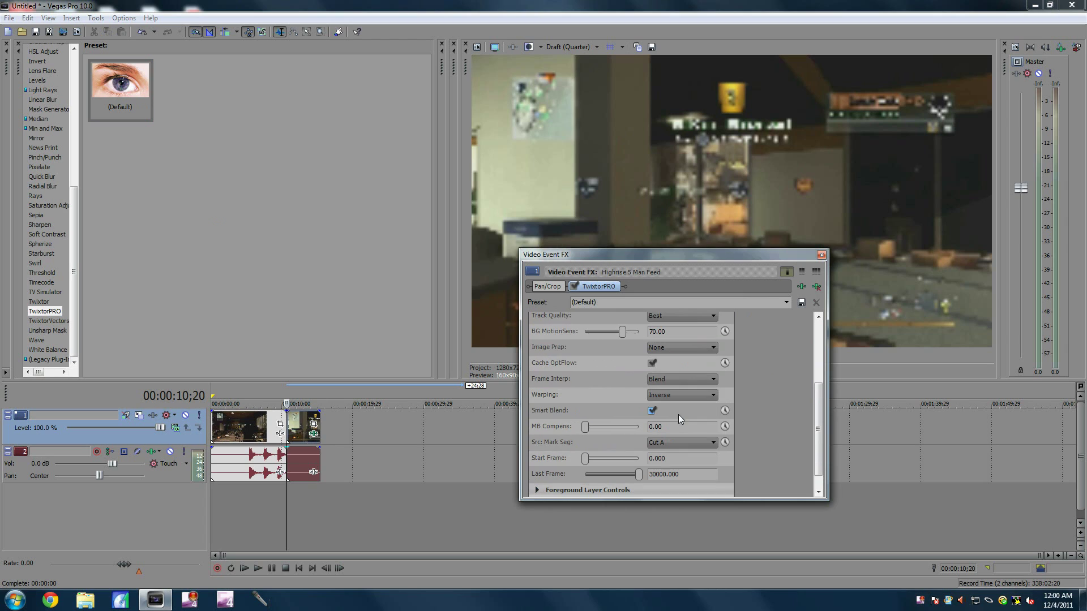
click(822, 255)
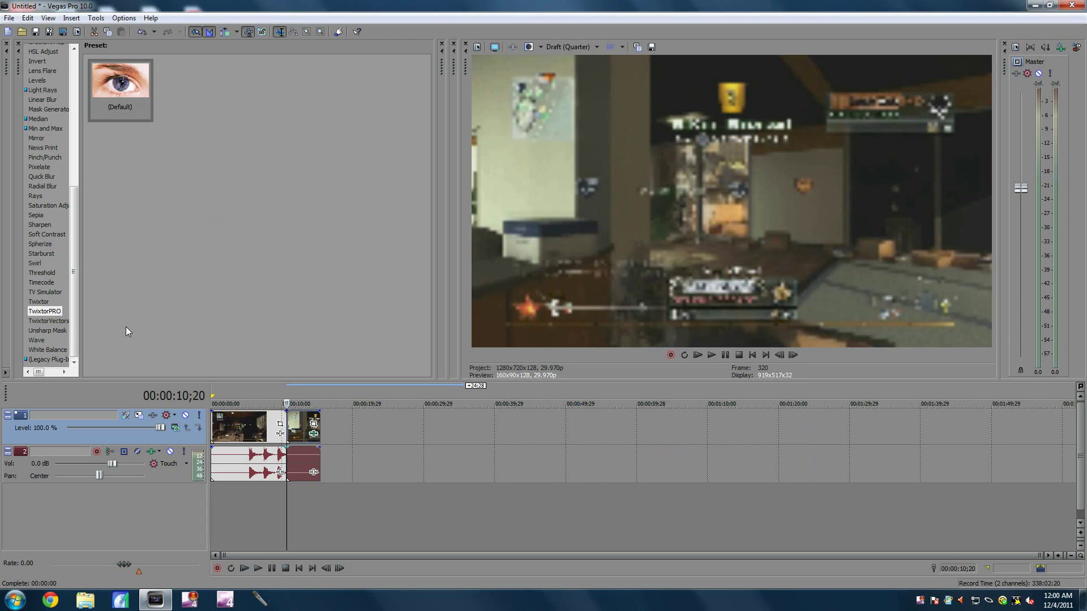
Select the first clip part and play the timeline from its beginning.
click(234, 434)
click(215, 432)
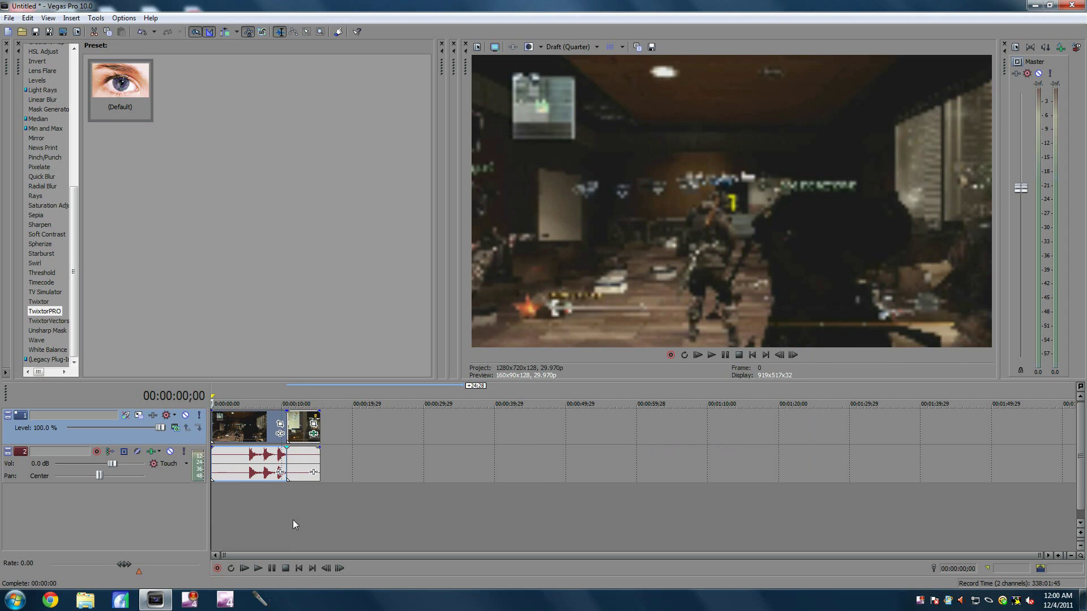
click(258, 569)
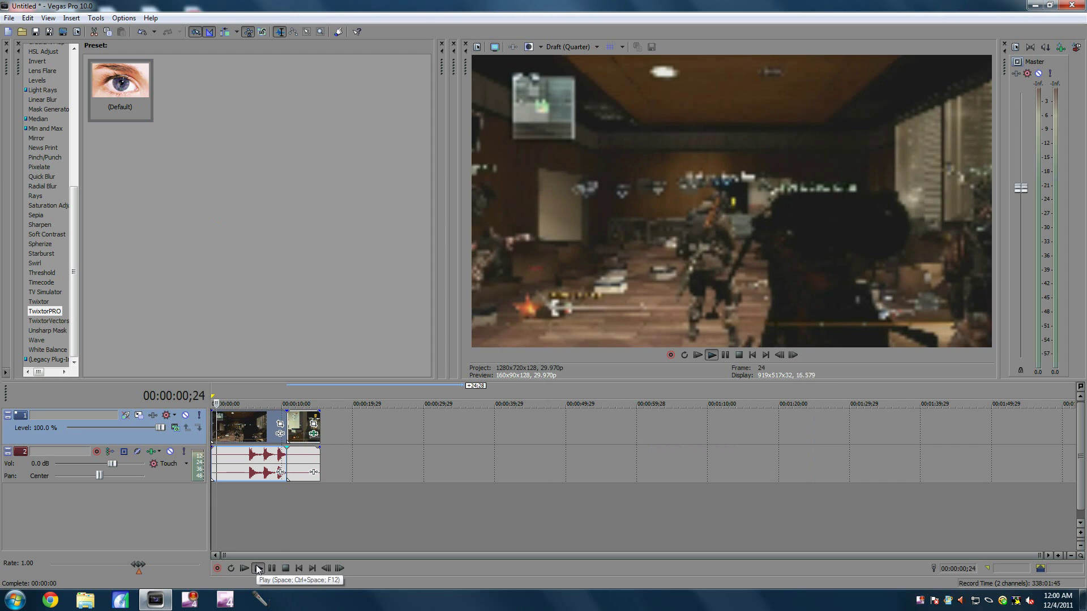